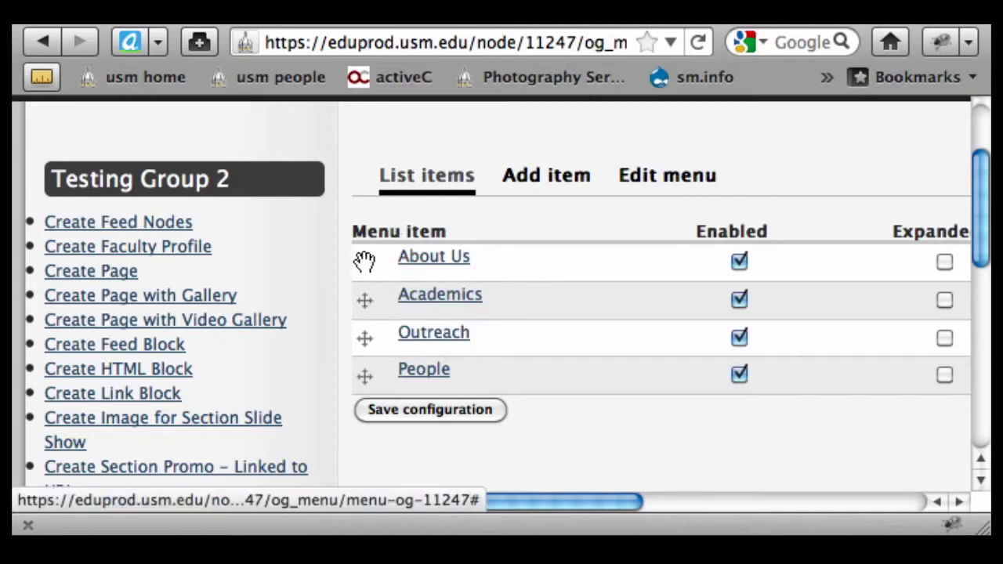
Move the About Us menu item below Academics and save the menu configuration
{"action": "left_click_drag", "start_coordinate": [365, 267], "coordinate": [365, 290]}
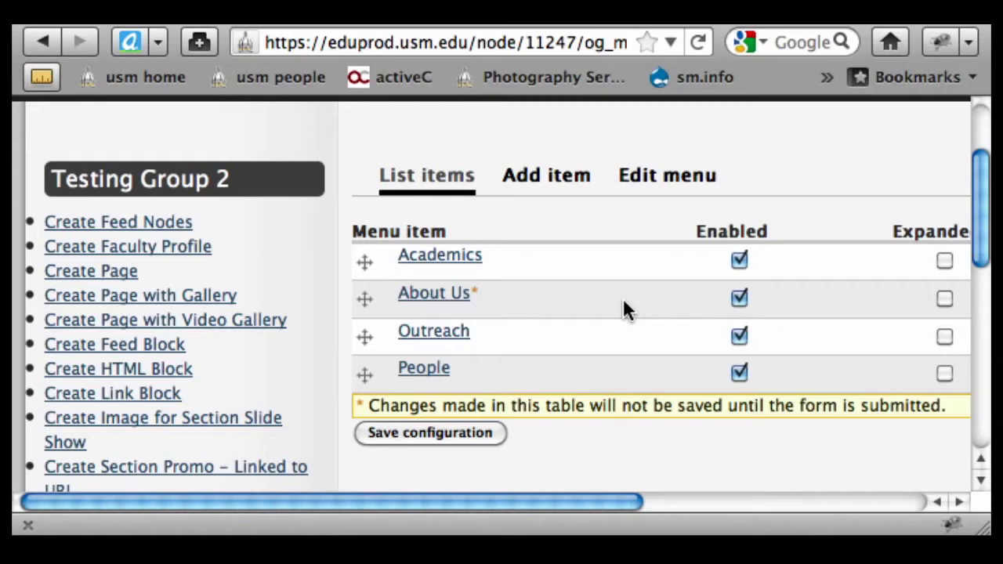
{"action": "left_click", "coordinate": [446, 441]}
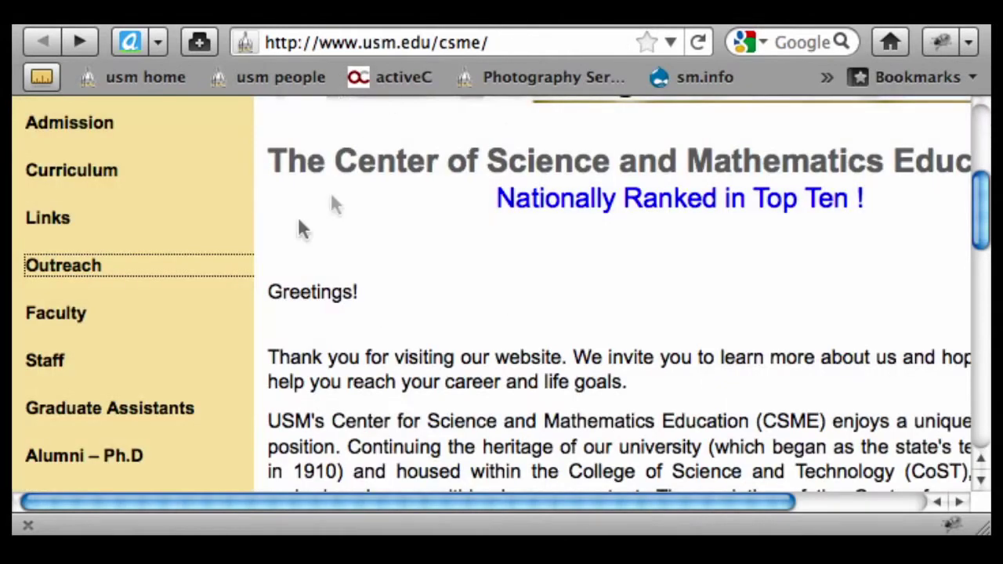
{"action": "scroll", "coordinate": [247, 243], "scroll_direction": "up", "scroll_amount": 4}
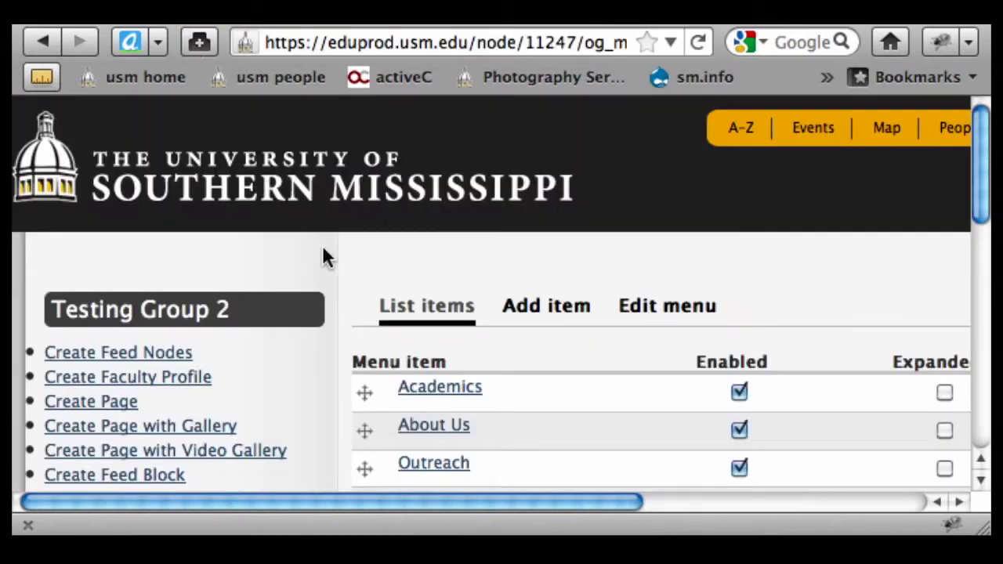
Start a new page in Testing Group 2 and title it "Welcome"
{"action": "scroll", "coordinate": [193, 363], "scroll_direction": "down", "scroll_amount": 2}
{"action": "left_click", "coordinate": [113, 361]}
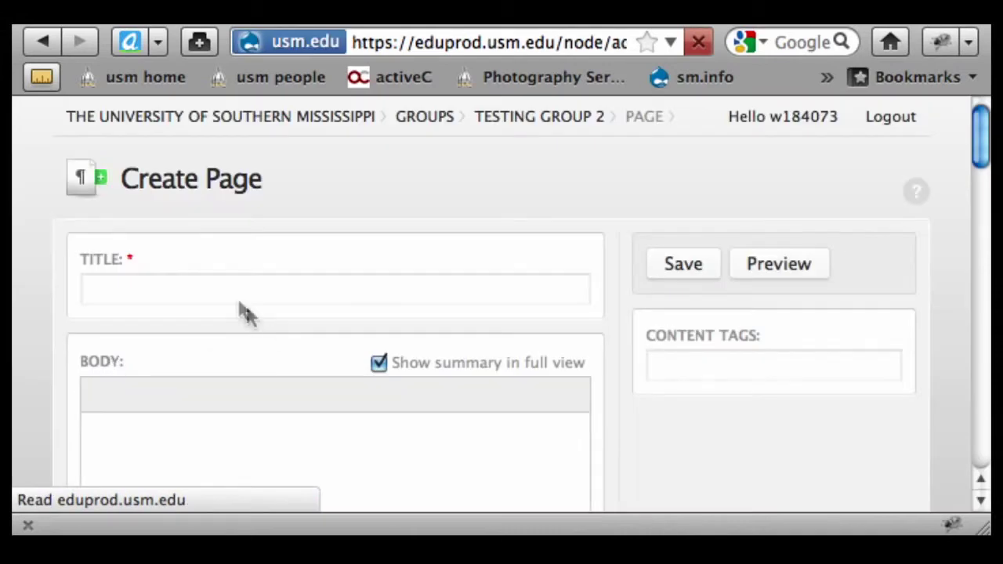
{"action": "left_click", "coordinate": [174, 289]}
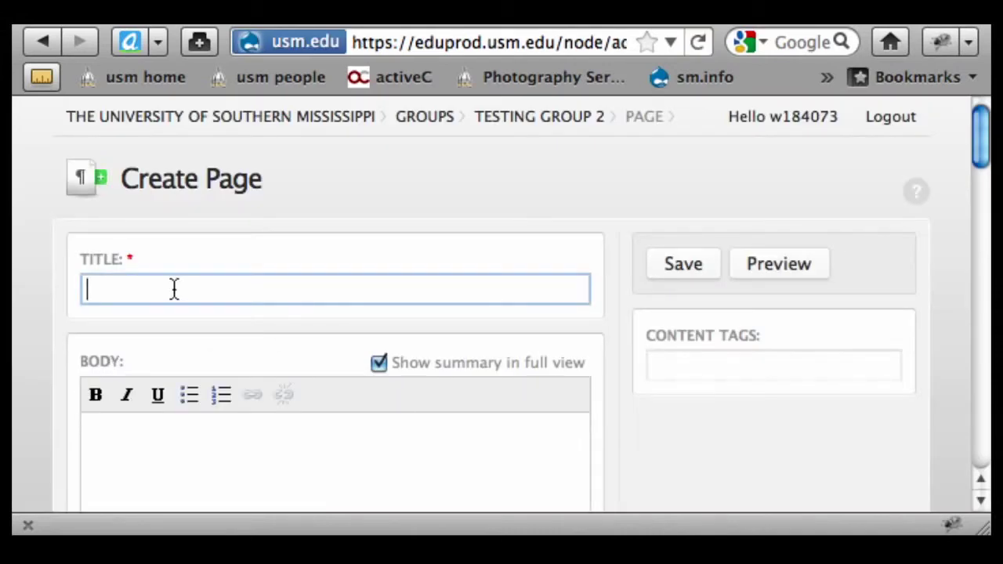
{"action": "type", "text": "Welcome"}
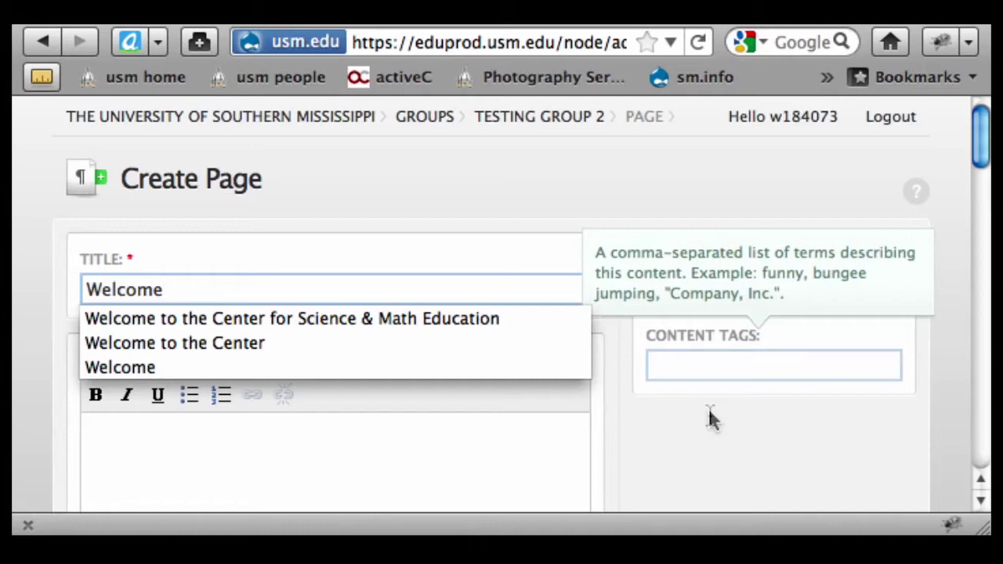
{"action": "left_click", "coordinate": [548, 431]}
Copy the page title "Welcome" into the menu link title of the page's menu settings
{"action": "scroll", "coordinate": [549, 430], "scroll_direction": "down", "scroll_amount": 5}
{"action": "left_click", "coordinate": [128, 126]}
{"action": "double_click", "coordinate": [126, 118]}
{"action": "key", "text": "super+c"}
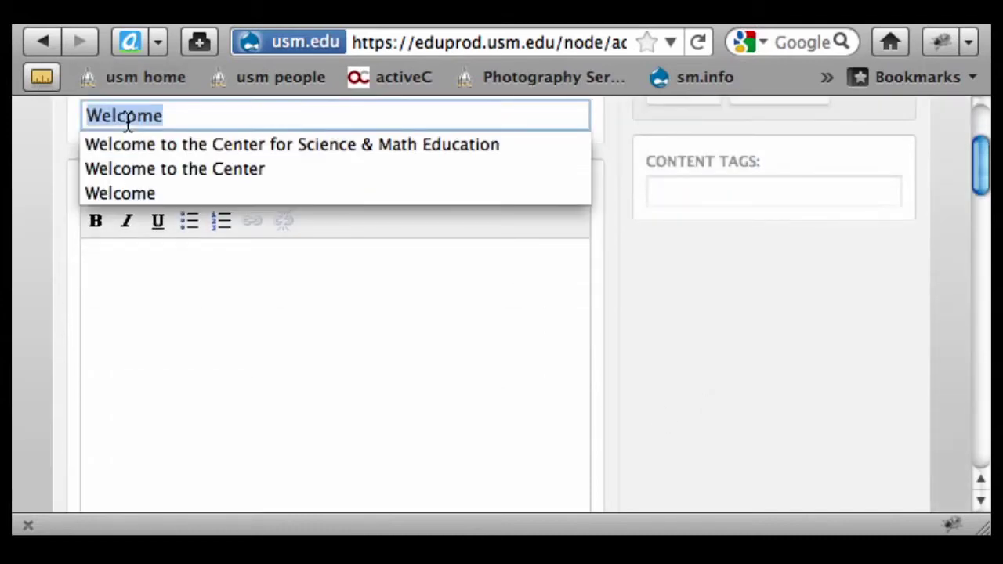
{"action": "scroll", "coordinate": [320, 282], "scroll_direction": "down", "scroll_amount": 10}
{"action": "scroll", "coordinate": [321, 296], "scroll_direction": "down", "scroll_amount": 5}
{"action": "scroll", "coordinate": [235, 261], "scroll_direction": "up", "scroll_amount": 2}
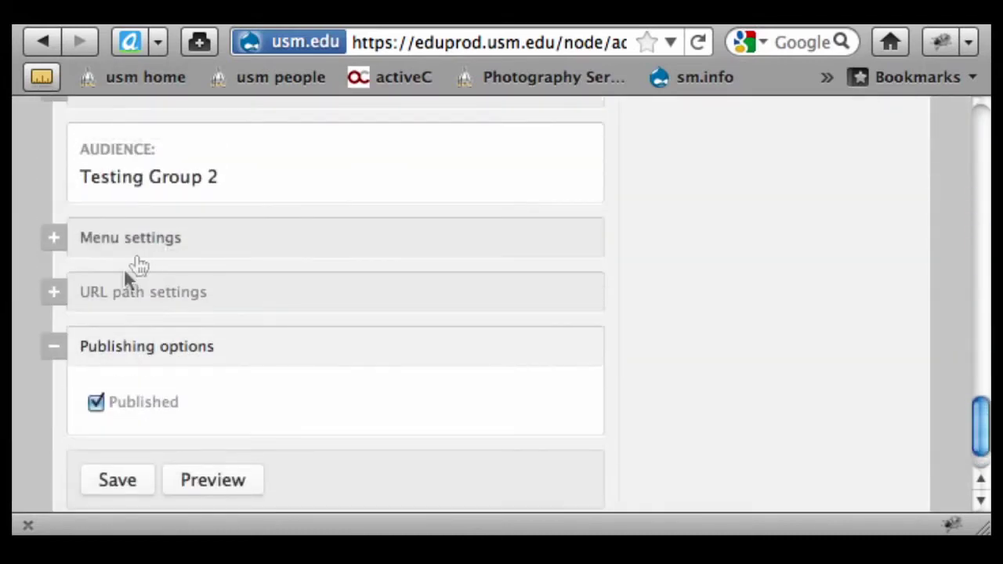
{"action": "left_click", "coordinate": [126, 247]}
{"action": "left_click", "coordinate": [134, 322]}
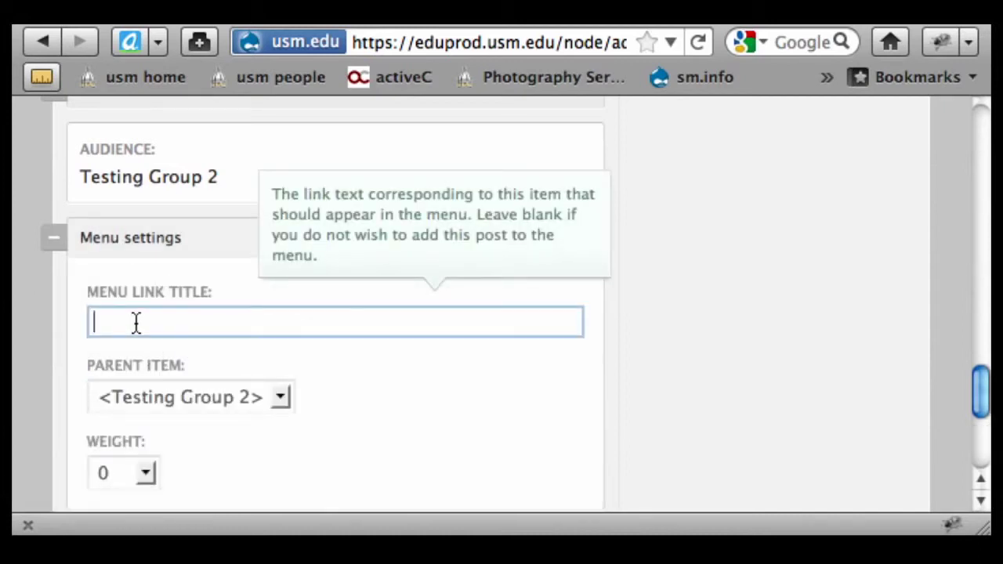
{"action": "key", "text": "super+v"}
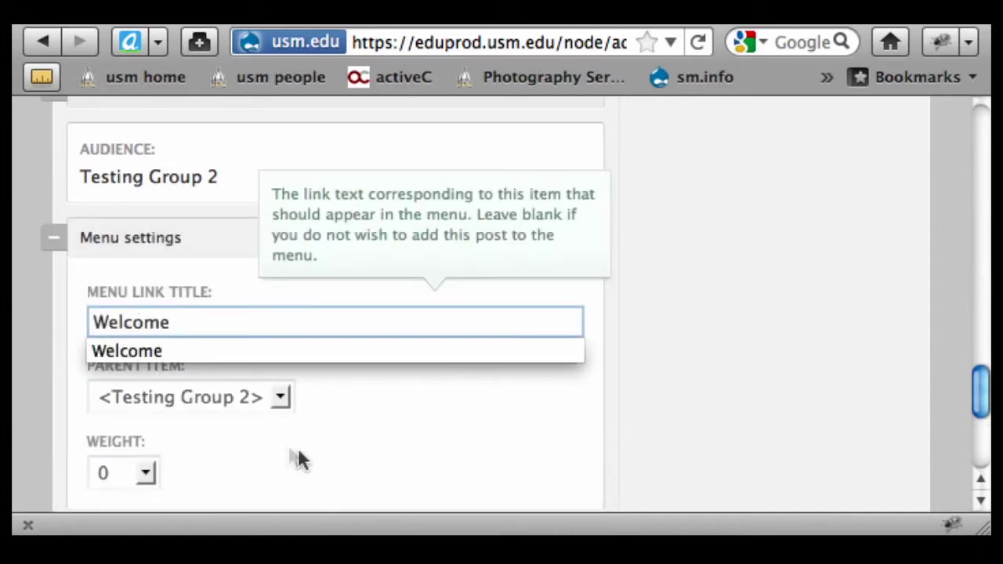
{"action": "key", "text": "Tab"}
{"action": "key", "text": "Tab"}
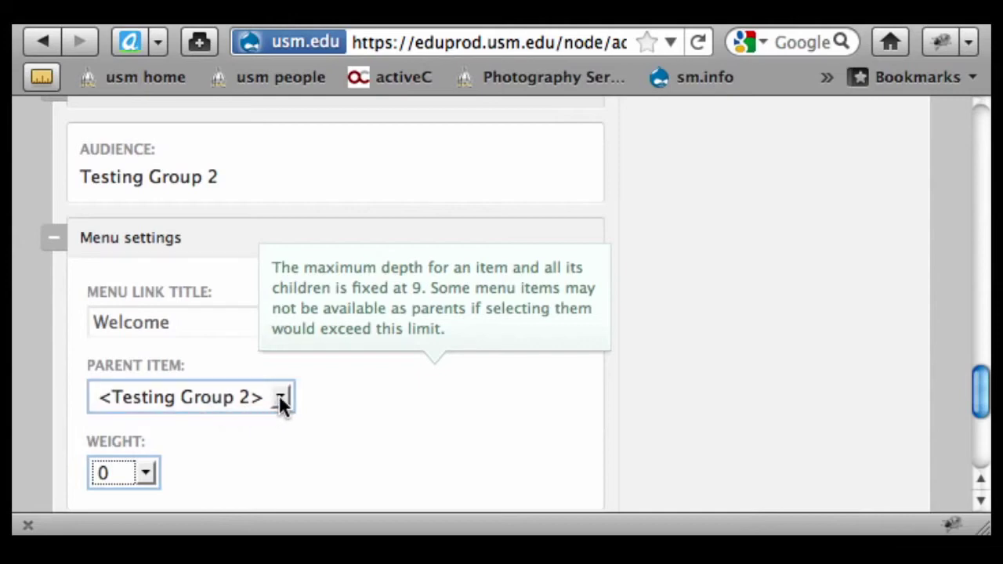
Set About Us as the Welcome page's parent menu item and save the page
{"action": "left_click", "coordinate": [281, 396]}
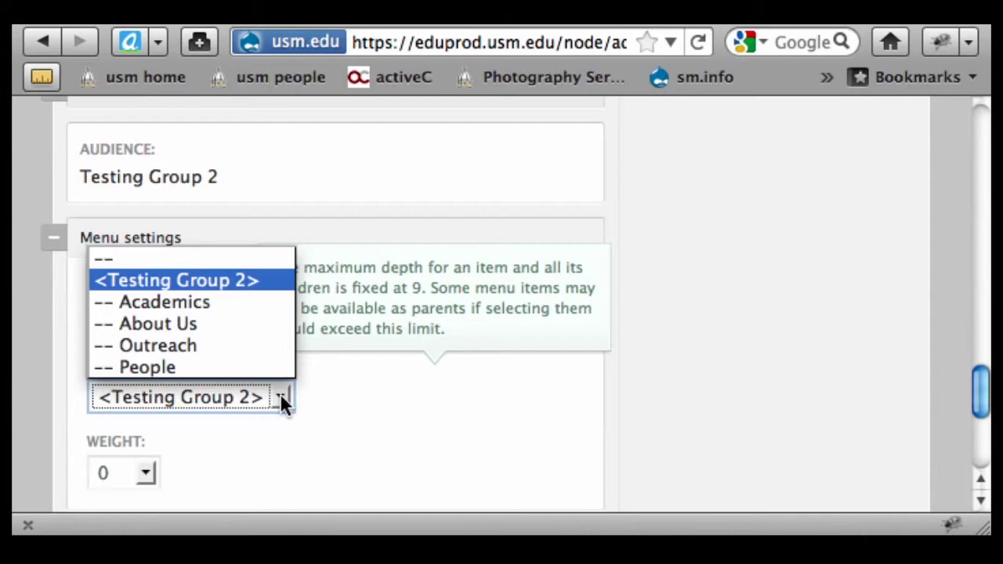
{"action": "left_click", "coordinate": [177, 324]}
{"action": "scroll", "coordinate": [130, 476], "scroll_direction": "down", "scroll_amount": 3}
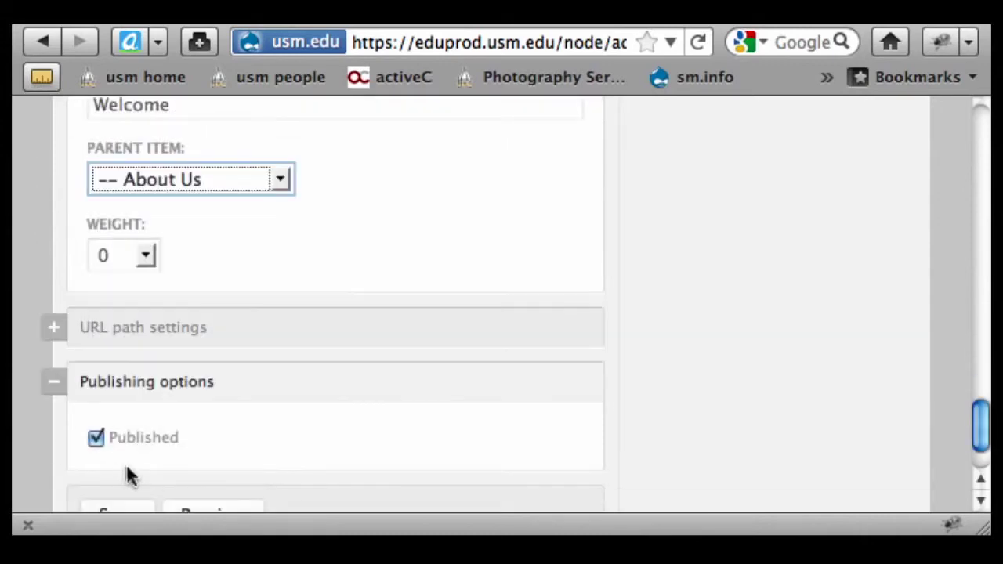
{"action": "scroll", "coordinate": [129, 476], "scroll_direction": "down", "scroll_amount": 2}
{"action": "left_click", "coordinate": [113, 428]}
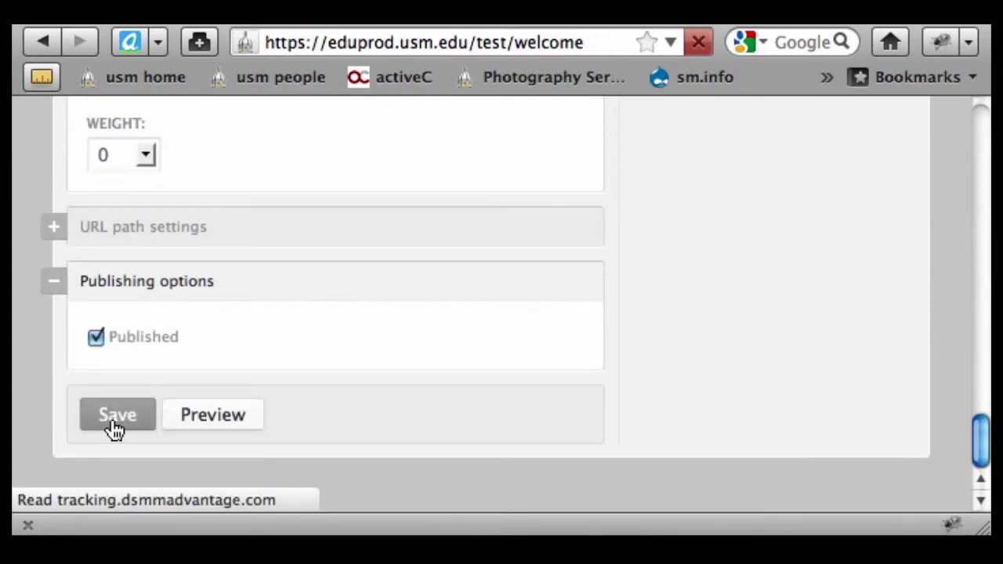
Collapse and expand the About Us entry in the group's navigation to check its sub-items
{"action": "scroll", "coordinate": [271, 344], "scroll_direction": "down", "scroll_amount": 3}
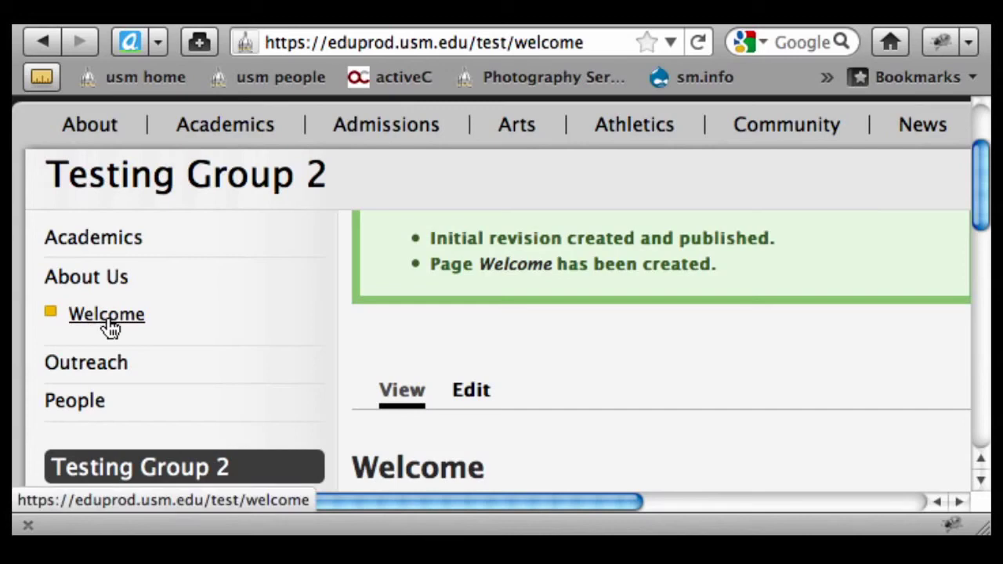
{"action": "left_click", "coordinate": [94, 287]}
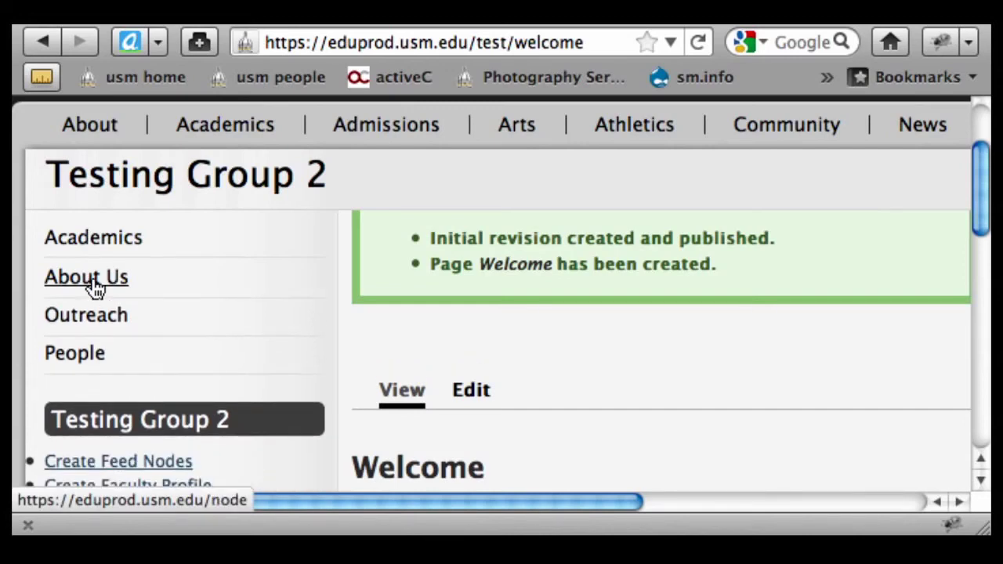
{"action": "left_click", "coordinate": [94, 287]}
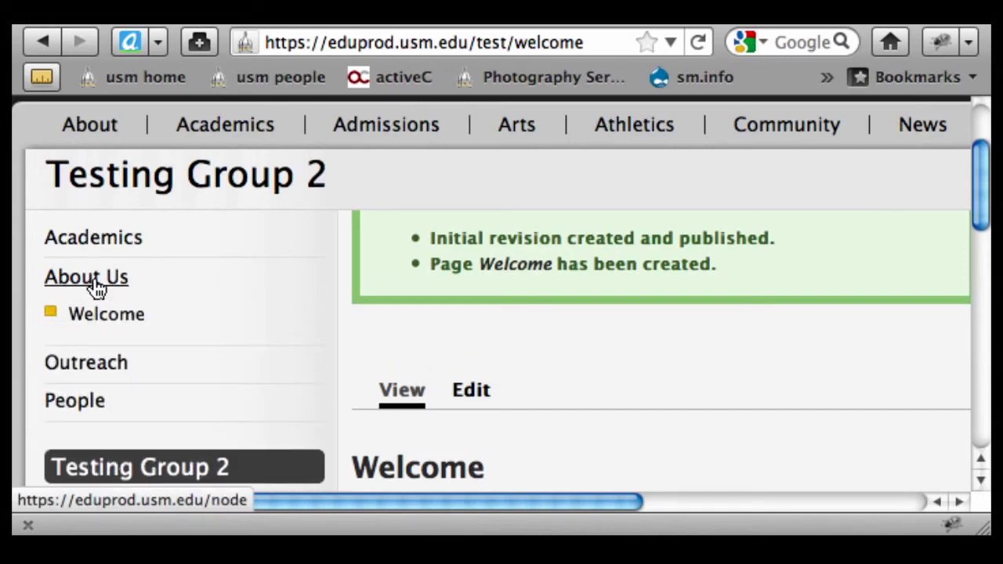
{"action": "left_click", "coordinate": [94, 287]}
{"action": "left_click", "coordinate": [94, 287]}
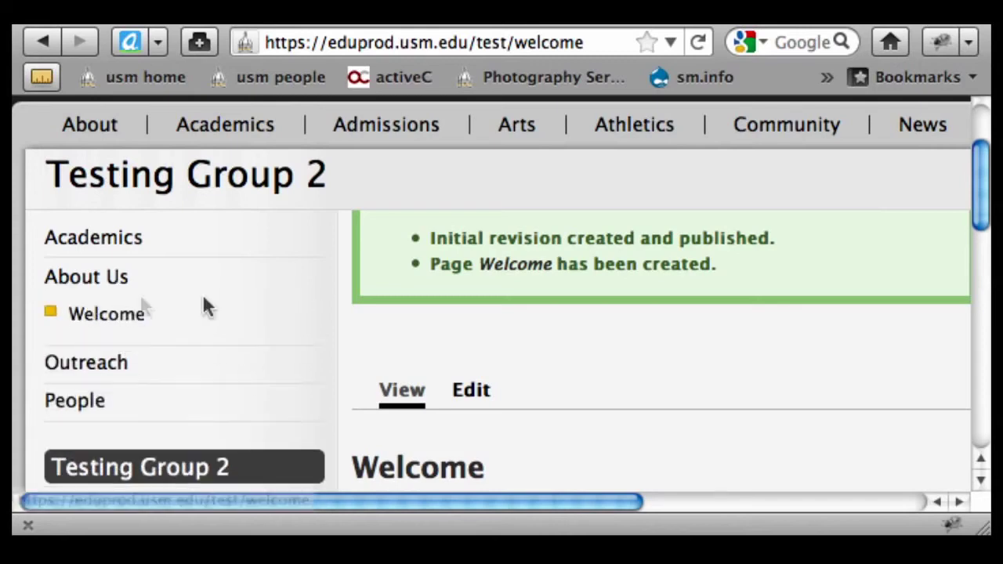
Start another page in Testing Group 2 and title it "Mission Statement"
{"action": "scroll", "coordinate": [202, 306], "scroll_direction": "down", "scroll_amount": 3}
{"action": "left_click", "coordinate": [114, 414]}
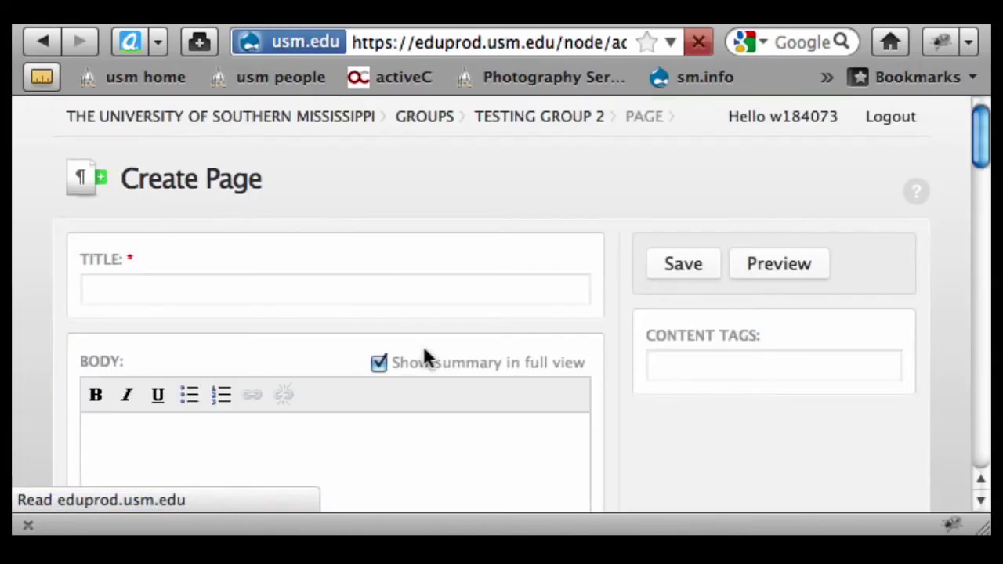
{"action": "left_click", "coordinate": [131, 287]}
{"action": "type", "text": "Miss"}
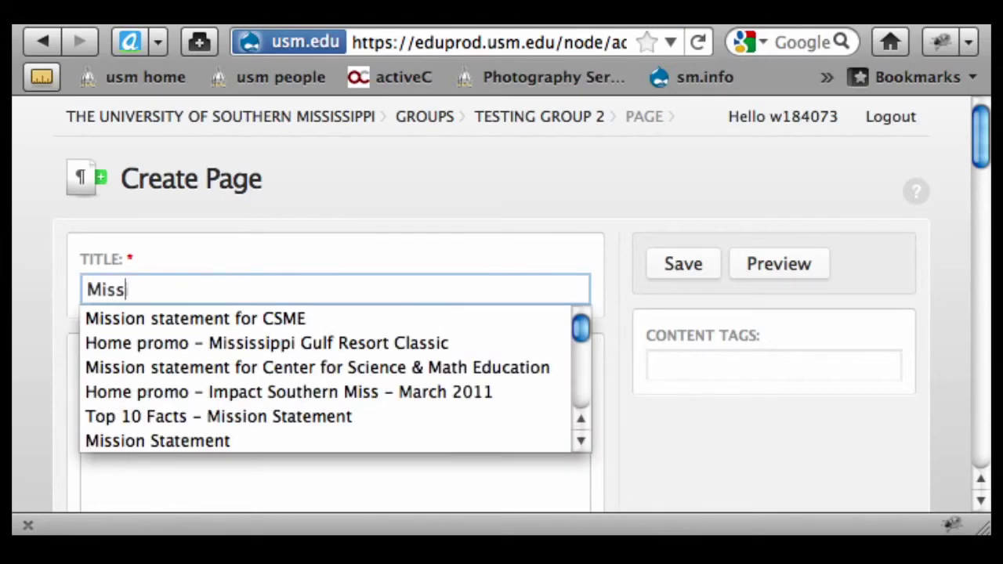
{"action": "type", "text": "ion Statement"}
Copy the title "Mission Statement" into the menu link title of the page's menu settings
{"action": "triple_click", "coordinate": [137, 288]}
{"action": "key", "text": "super+c"}
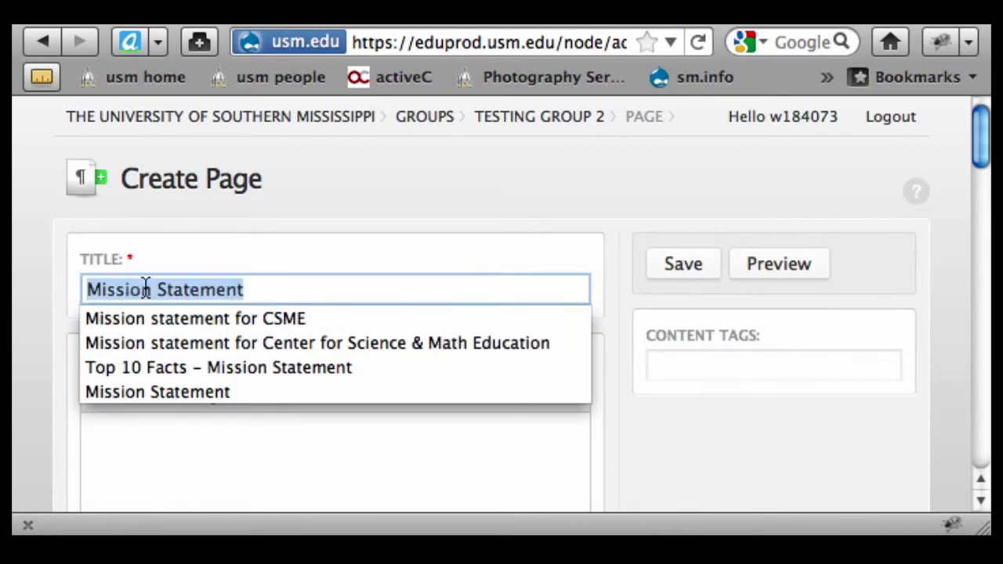
{"action": "scroll", "coordinate": [706, 371], "scroll_direction": "down", "scroll_amount": 15}
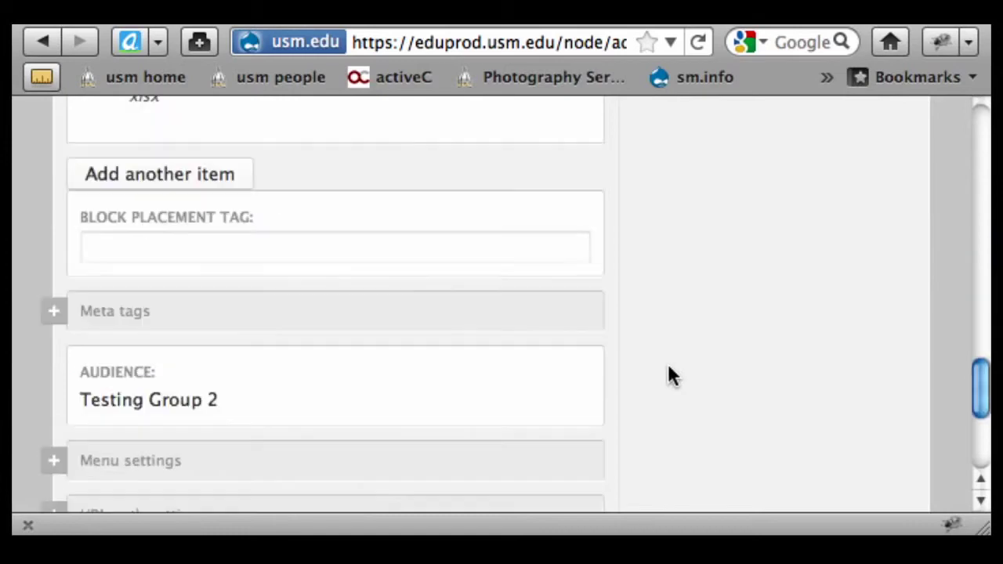
{"action": "scroll", "coordinate": [667, 362], "scroll_direction": "down", "scroll_amount": 2}
{"action": "left_click", "coordinate": [119, 332]}
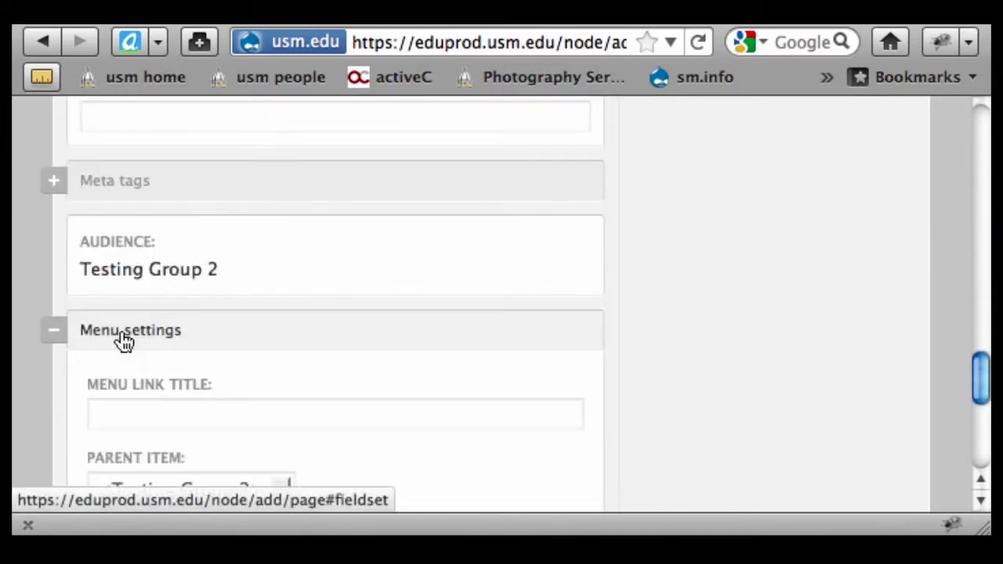
{"action": "left_click", "coordinate": [130, 411]}
{"action": "key", "text": "super+v"}
Choose About Us as the Mission Statement page's parent menu item and save the page
{"action": "scroll", "coordinate": [313, 419], "scroll_direction": "down", "scroll_amount": 2}
{"action": "left_click", "coordinate": [201, 403]}
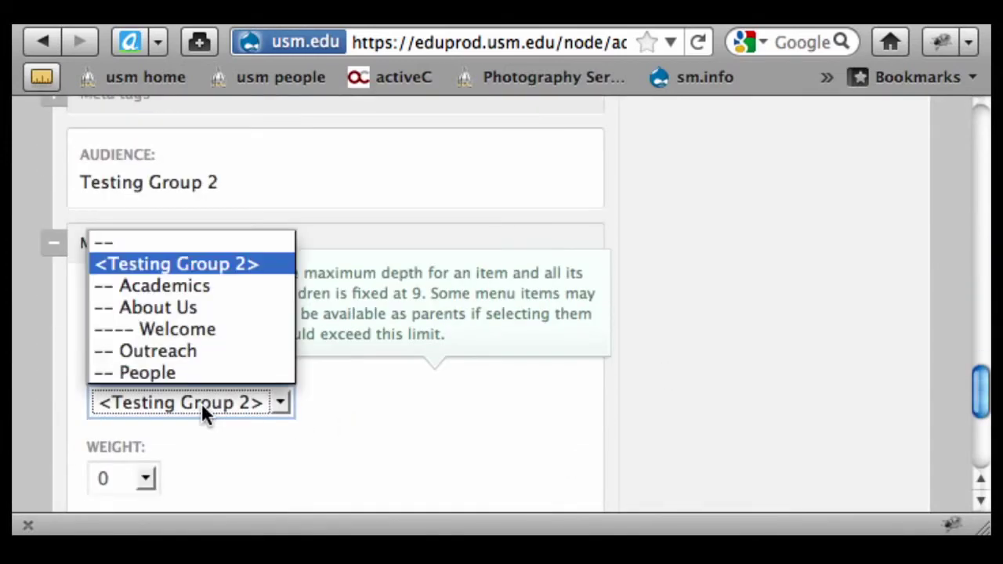
{"action": "left_click", "coordinate": [165, 308]}
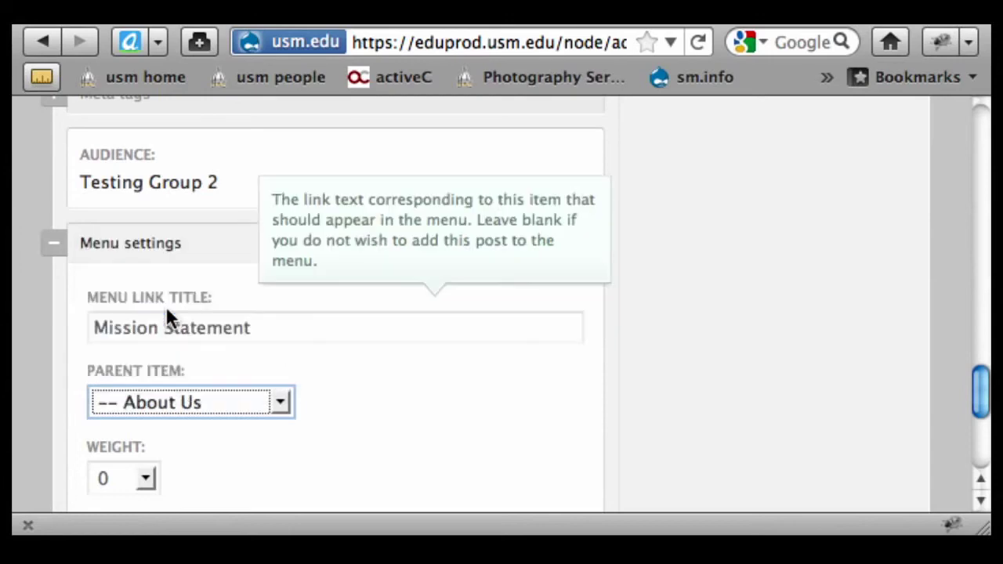
{"action": "scroll", "coordinate": [432, 396], "scroll_direction": "down", "scroll_amount": 5}
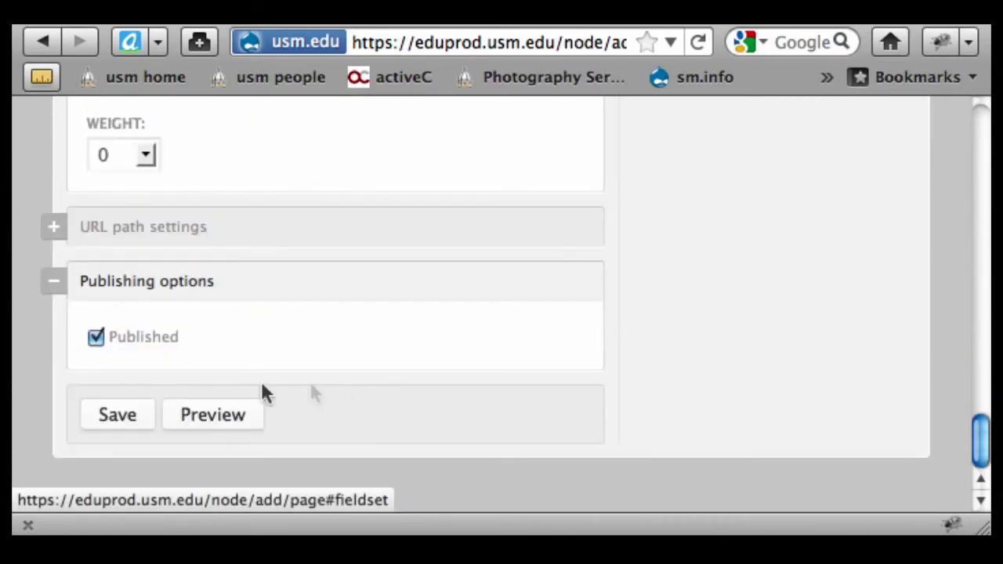
{"action": "left_click", "coordinate": [116, 416]}
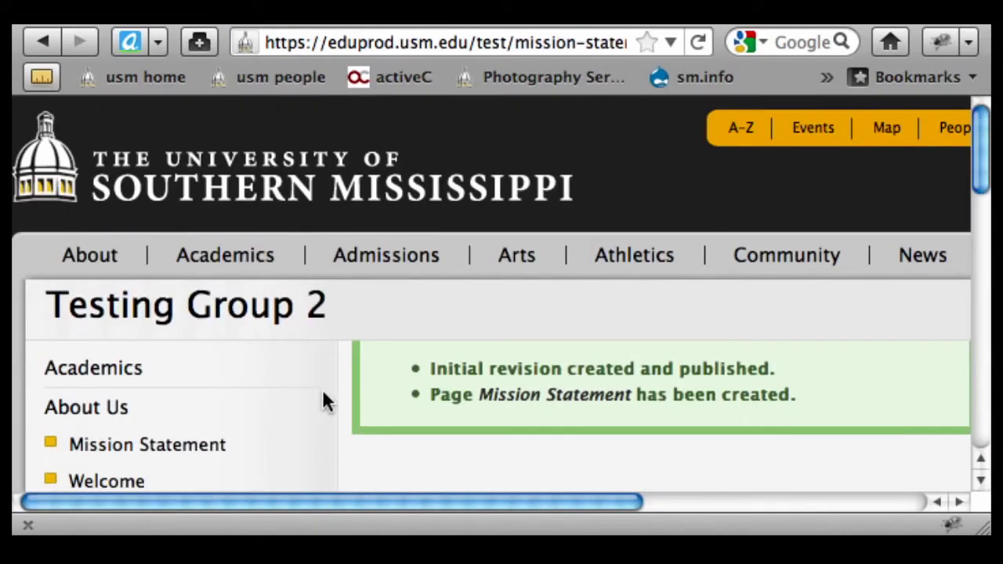
Return to the Testing Group 2 home page and open the item list of the group's menu
{"action": "scroll", "coordinate": [322, 388], "scroll_direction": "down", "scroll_amount": 2}
{"action": "scroll", "coordinate": [231, 325], "scroll_direction": "down", "scroll_amount": 1}
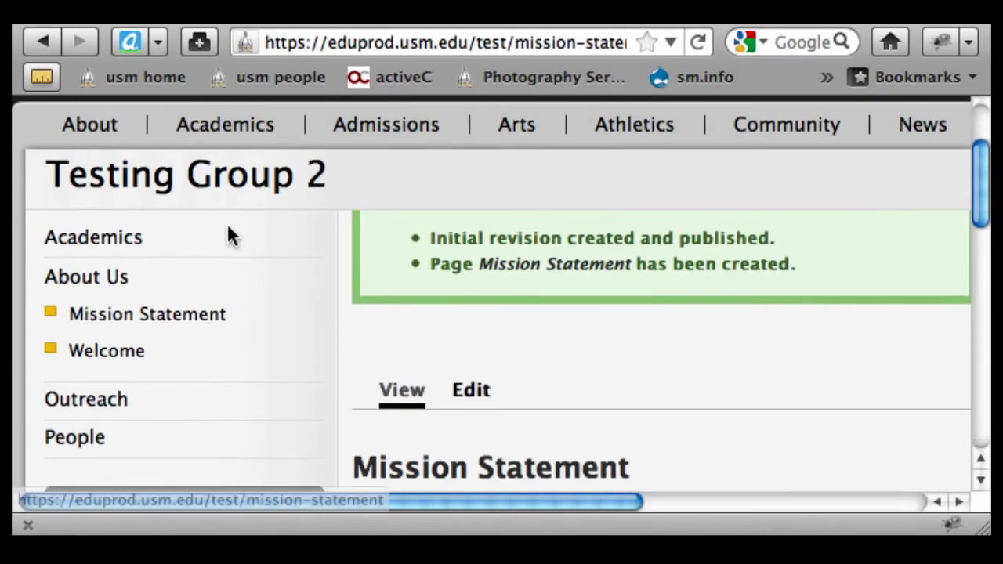
{"action": "scroll", "coordinate": [224, 220], "scroll_direction": "down", "scroll_amount": 2}
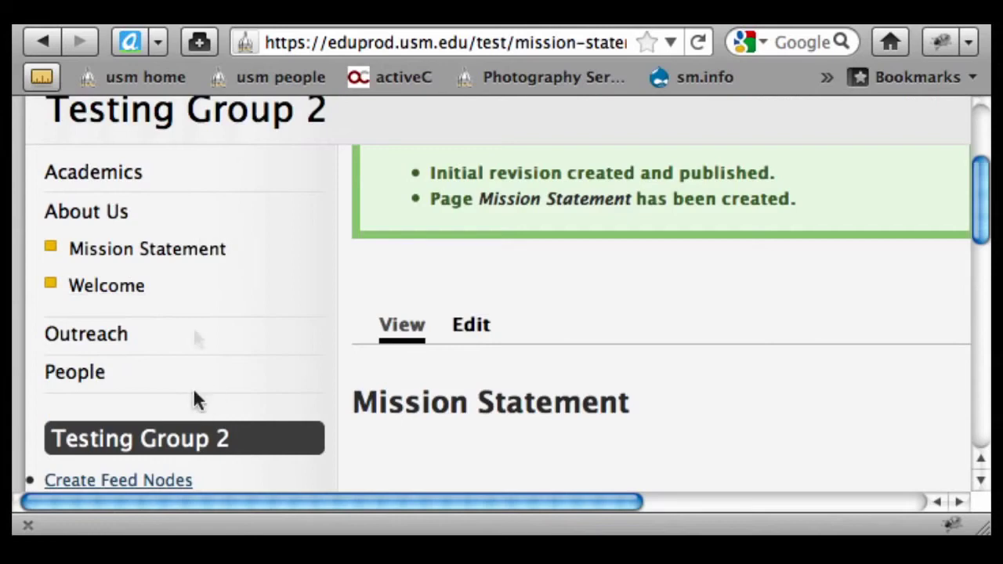
{"action": "left_click", "coordinate": [198, 449]}
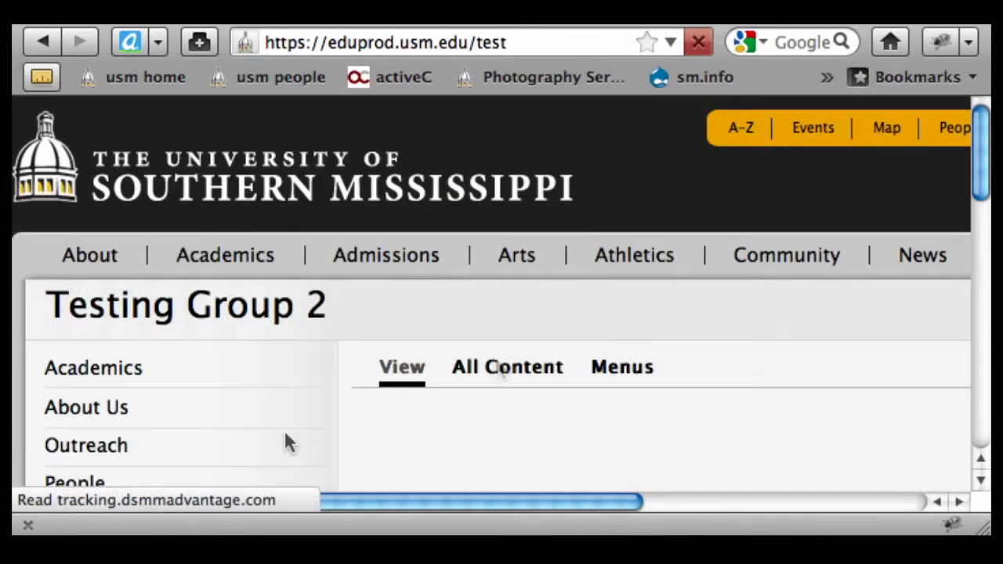
{"action": "left_click", "coordinate": [633, 370]}
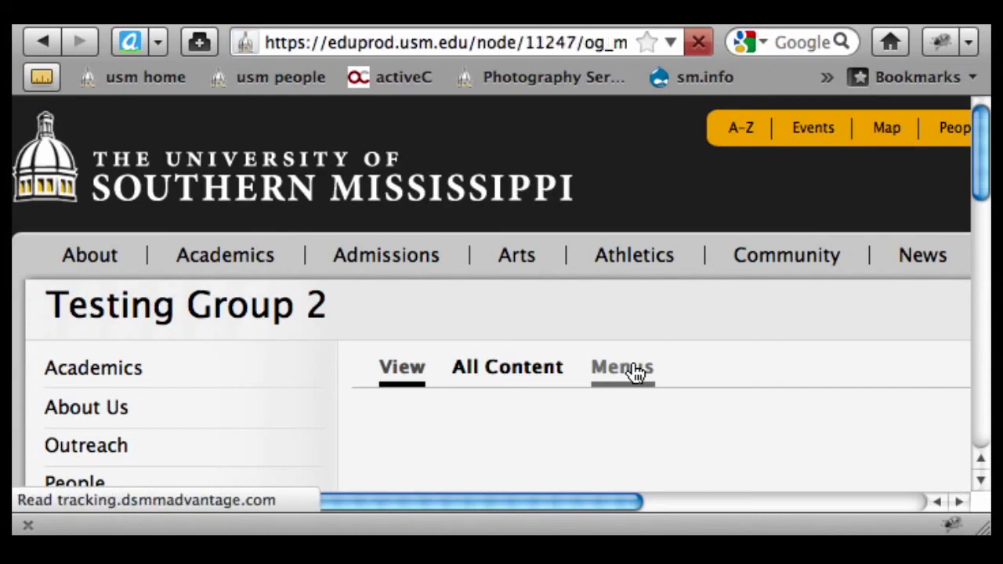
{"action": "left_click", "coordinate": [434, 407]}
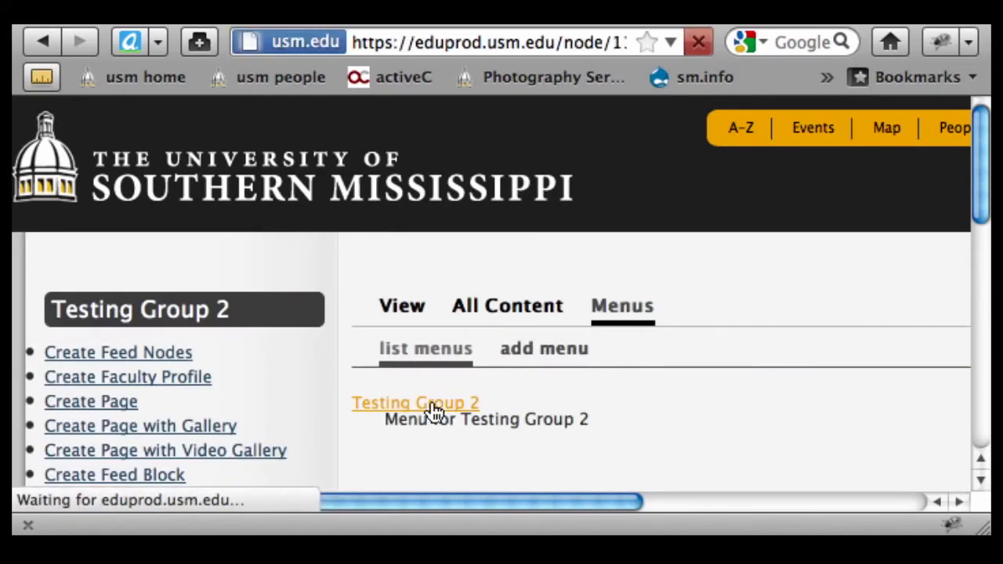
{"action": "scroll", "coordinate": [549, 400], "scroll_direction": "down", "scroll_amount": 3}
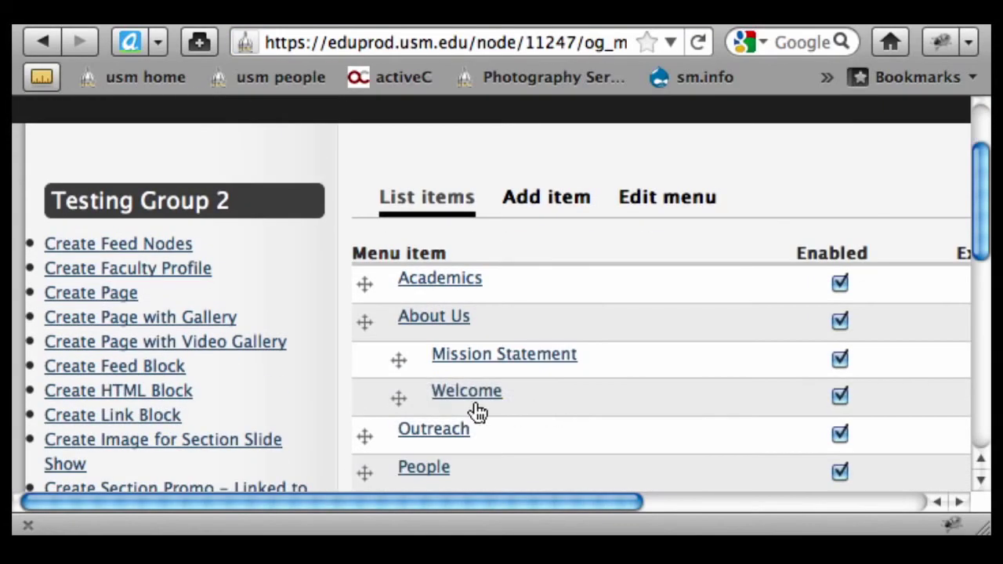
Move the Welcome item above Mission Statement under About Us and save the menu configuration
{"action": "left_click_drag", "start_coordinate": [399, 397], "coordinate": [400, 361]}
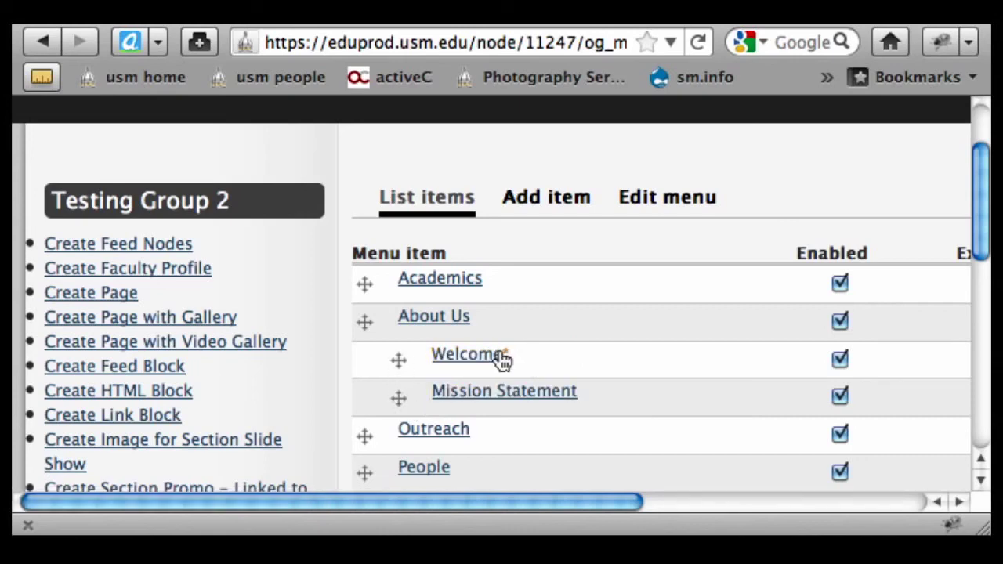
{"action": "scroll", "coordinate": [517, 392], "scroll_direction": "down", "scroll_amount": 3}
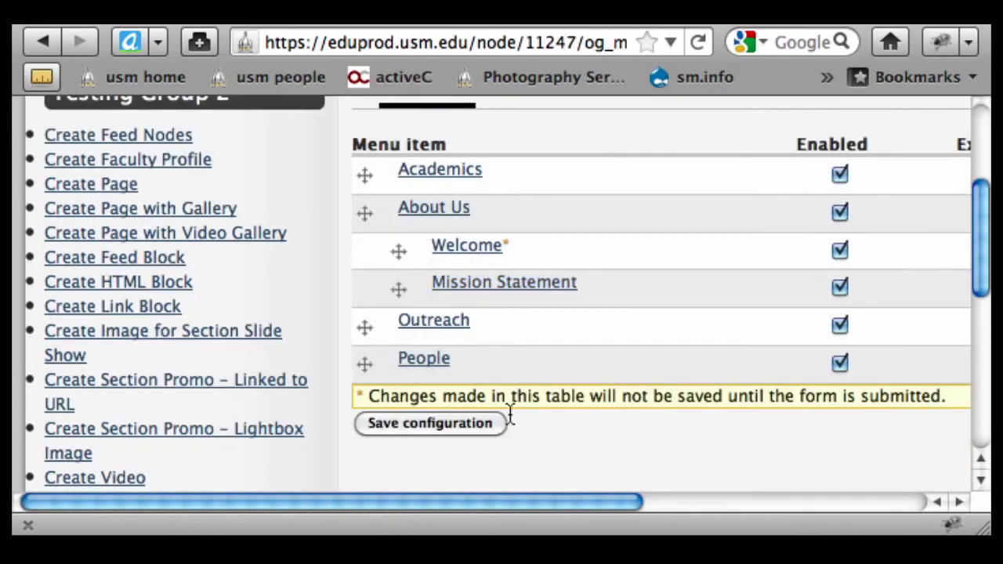
{"action": "left_click", "coordinate": [416, 427]}
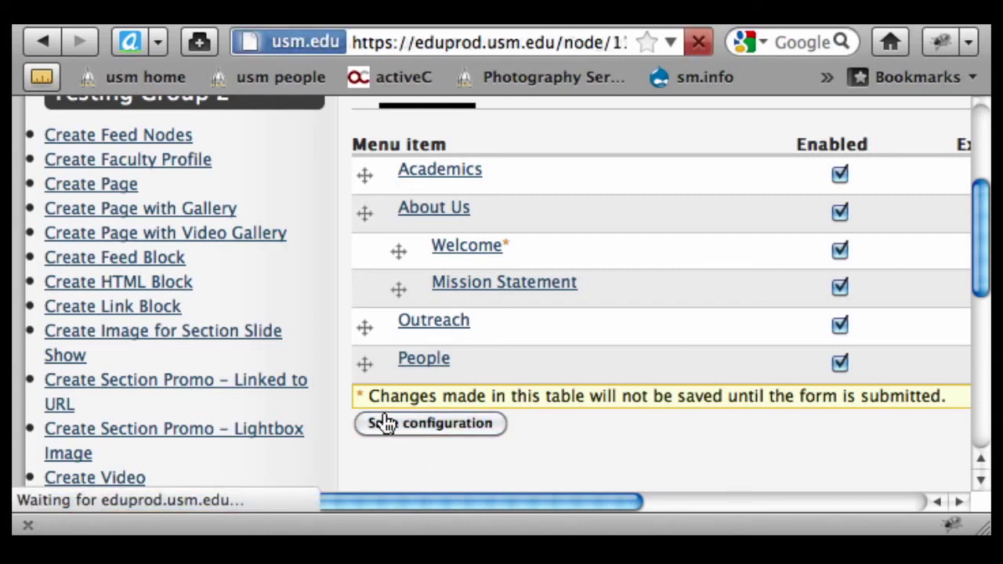